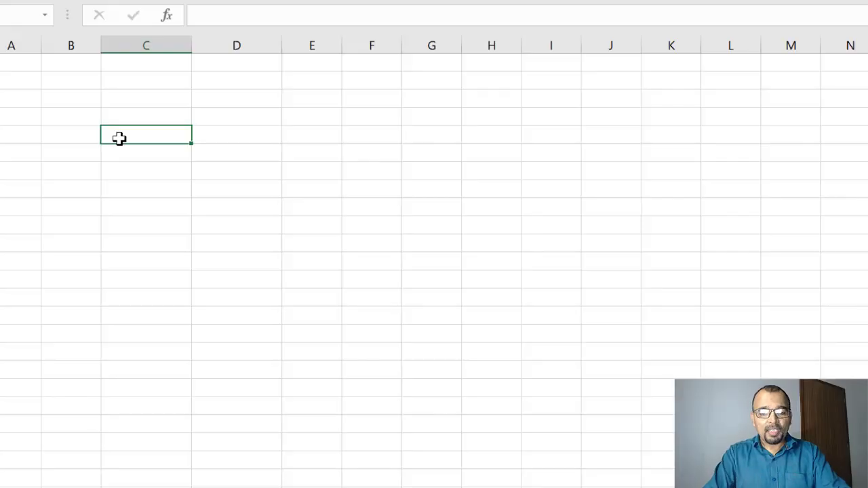
Enter the 'Impurity A' title and the 'Specification for ImpurtiyA' heading below it.
{"action": "type", "text": "Im"}
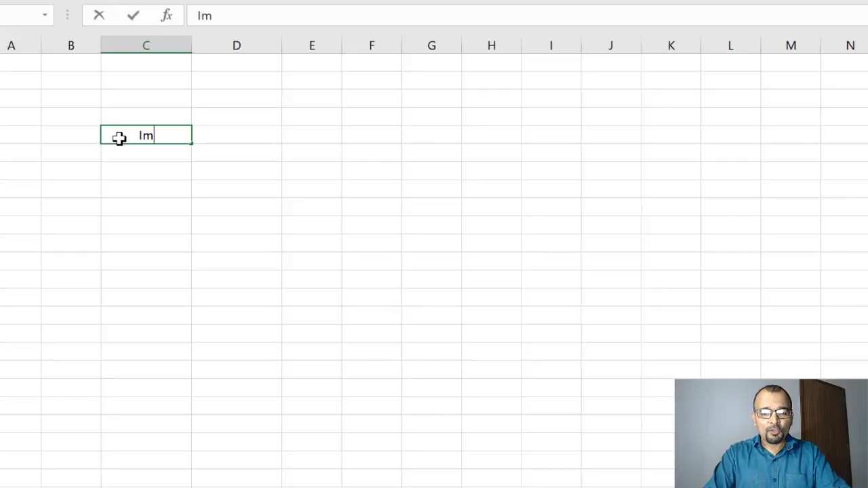
{"action": "type", "text": "purity A"}
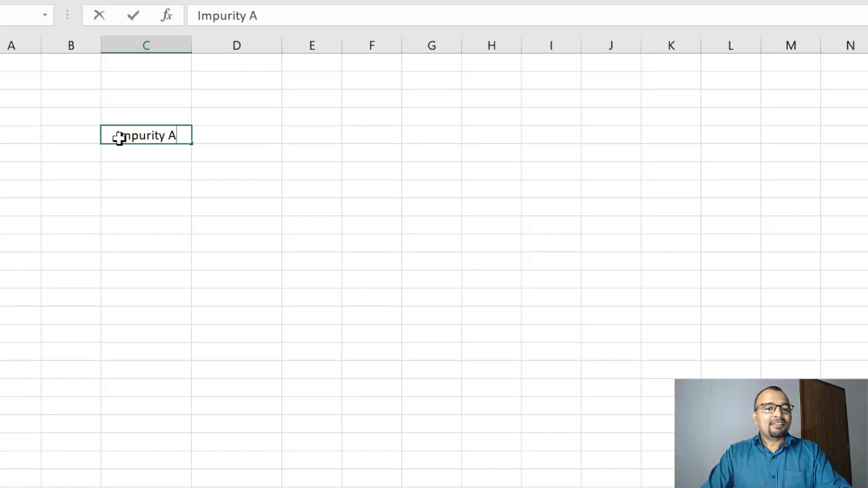
{"action": "key", "text": "Tab"}
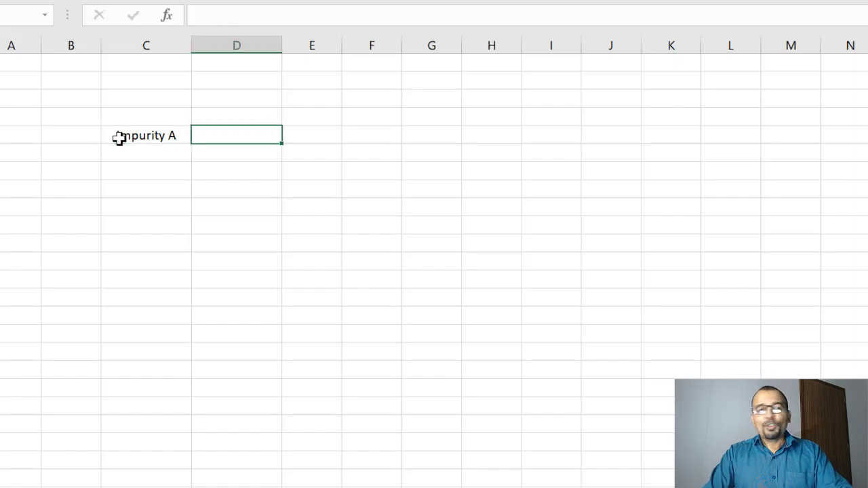
{"action": "left_click", "coordinate": [130, 172]}
{"action": "type", "text": "S"}
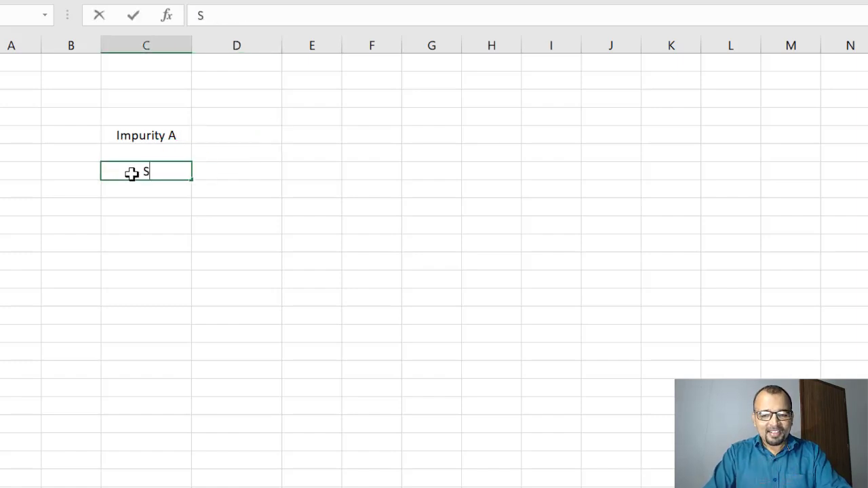
{"action": "type", "text": "pecificatio"}
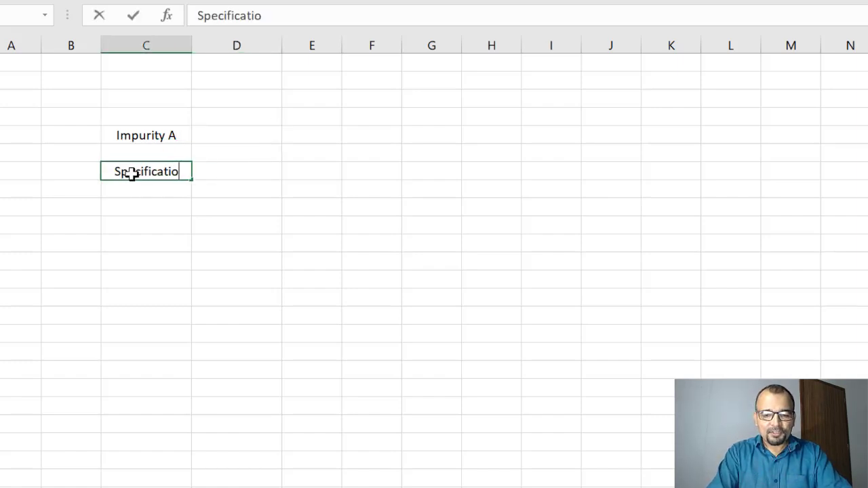
{"action": "type", "text": "n for I"}
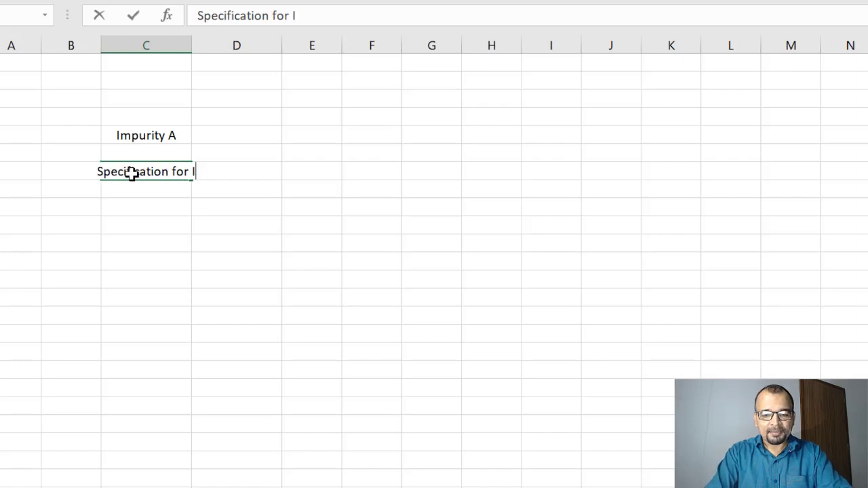
{"action": "type", "text": "mpurtiyA"}
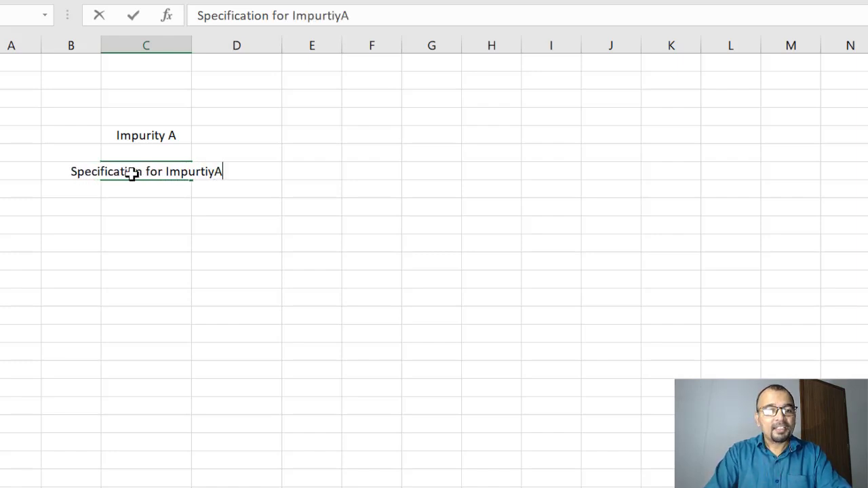
{"action": "key", "text": "Return"}
Add 'Release' and 'Shelflfe' labels side by side, and select the heading across both columns.
{"action": "left_click", "coordinate": [152, 185]}
{"action": "type", "text": "Release"}
{"action": "key", "text": "ctrl+Return"}
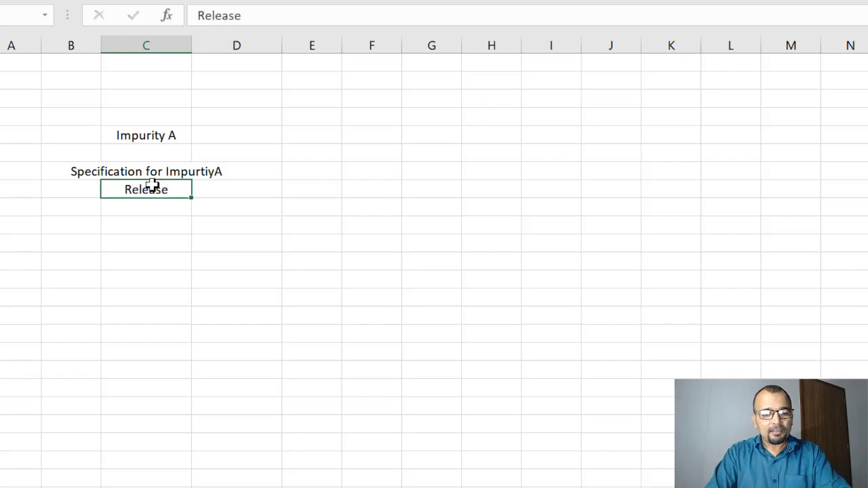
{"action": "key", "text": "Tab"}
{"action": "type", "text": "Shelflfe"}
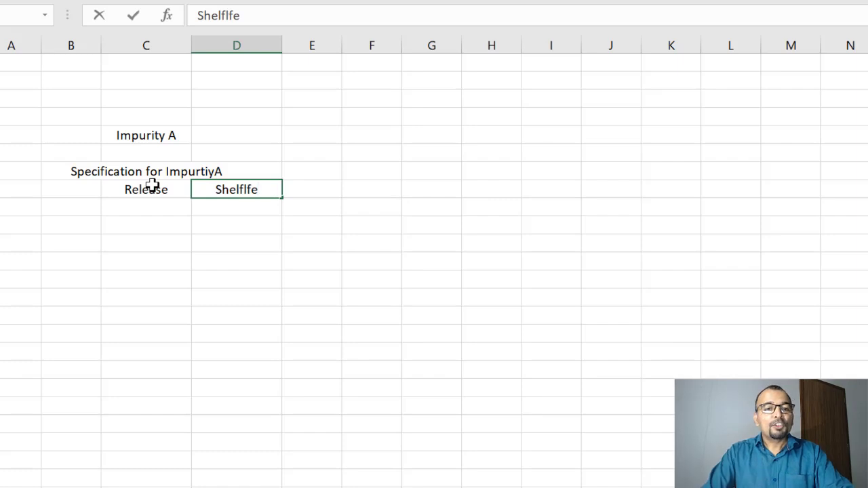
{"action": "left_click", "coordinate": [156, 207]}
{"action": "left_click_drag", "start_coordinate": [148, 169], "coordinate": [240, 171]}
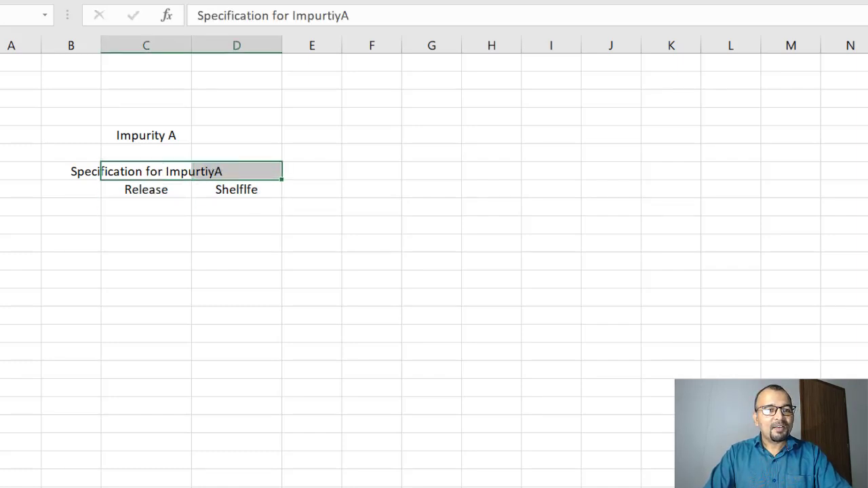
Merge and centre the heading over both columns, and enter limits 0.2% and 0.5%.
{"action": "left_click", "coordinate": [72, 2]}
{"action": "left_click", "coordinate": [392, 39]}
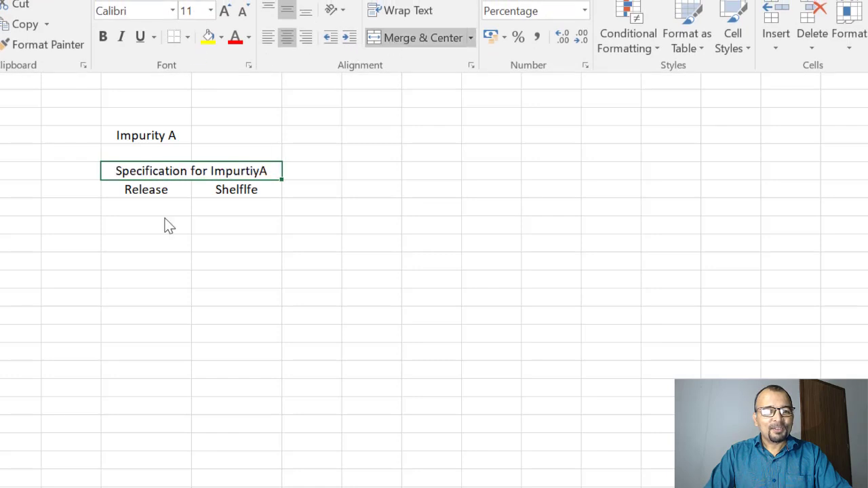
{"action": "left_click", "coordinate": [146, 207]}
{"action": "type", "text": "0."}
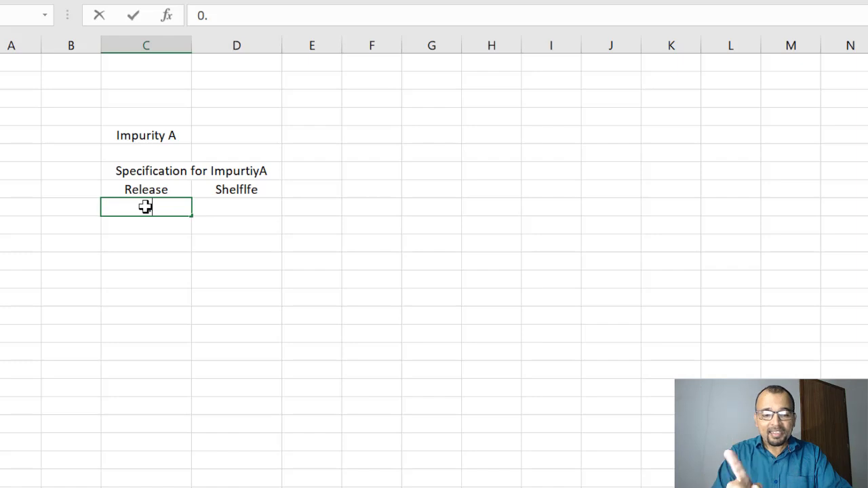
{"action": "type", "text": "2%"}
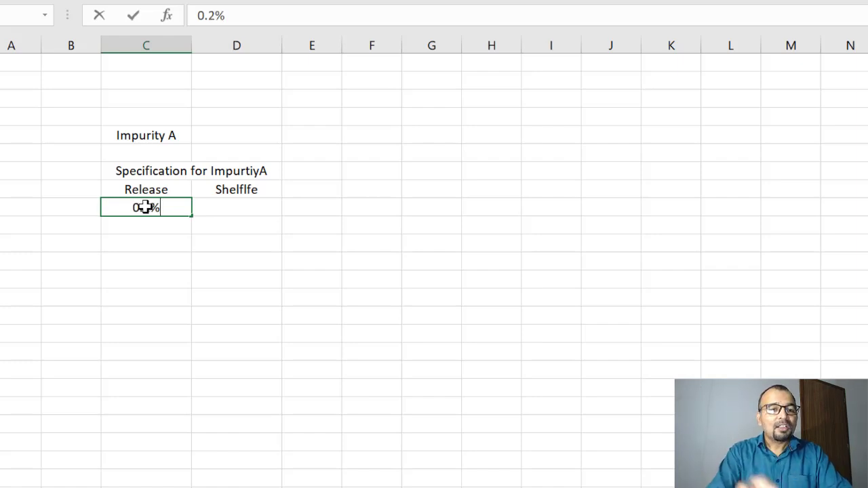
{"action": "left_click", "coordinate": [227, 265]}
{"action": "left_click", "coordinate": [232, 213]}
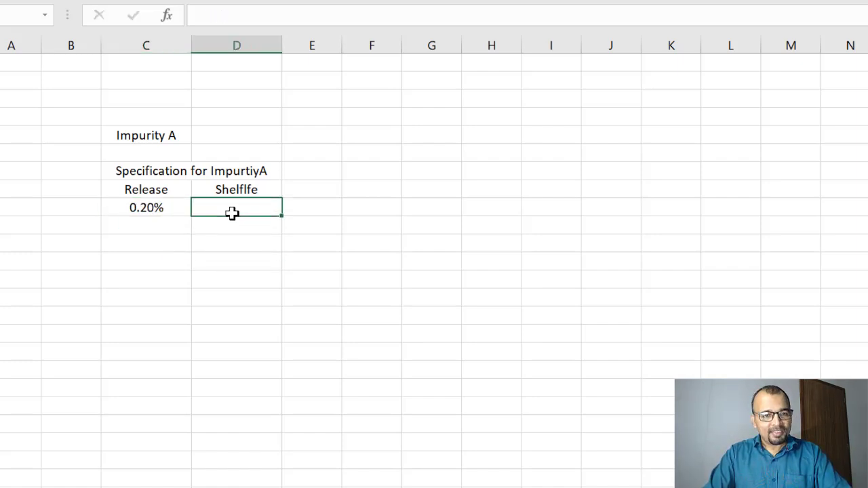
{"action": "type", "text": "0.5%"}
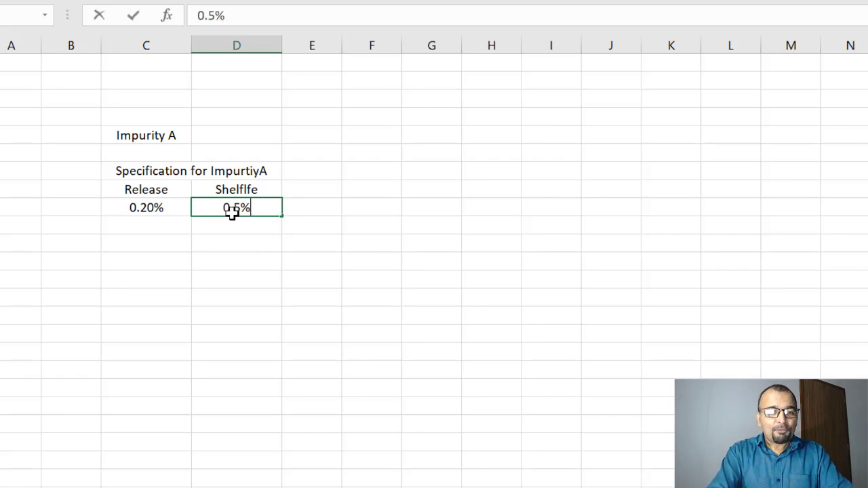
{"action": "key", "text": "Return"}
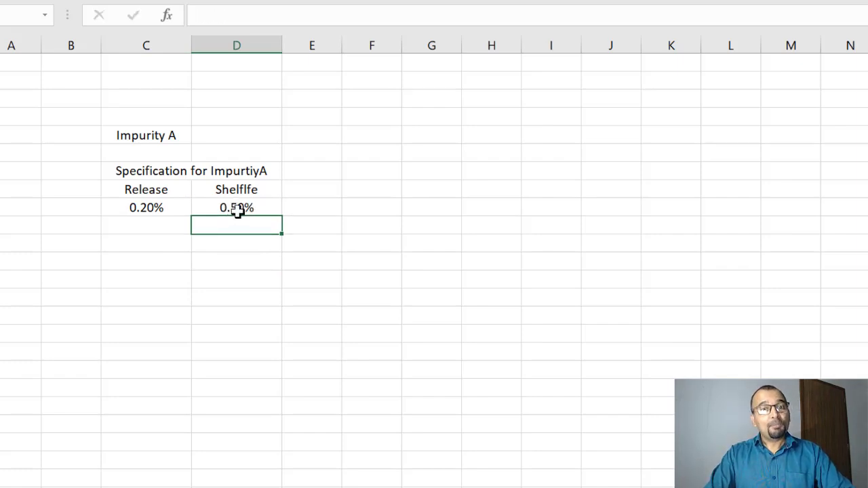
Apply All Borders to the whole specification table C6:D8.
{"action": "key", "text": "Left"}
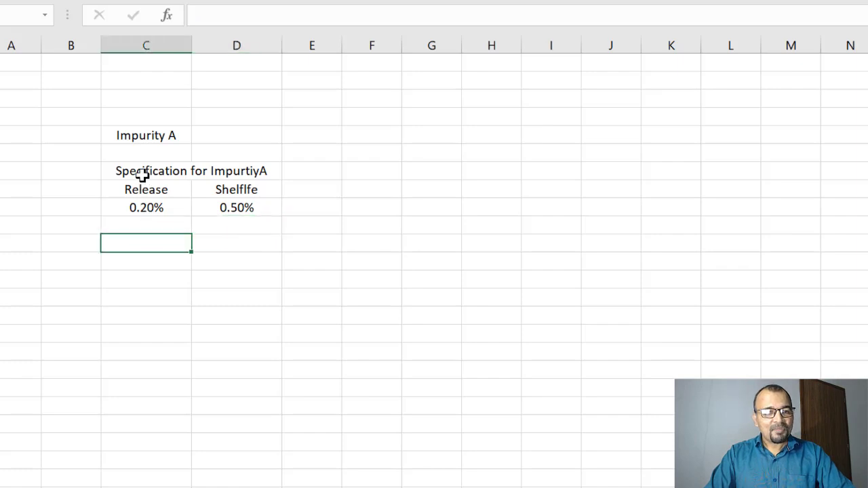
{"action": "left_click", "coordinate": [141, 175]}
{"action": "left_click_drag", "start_coordinate": [142, 175], "coordinate": [180, 205]}
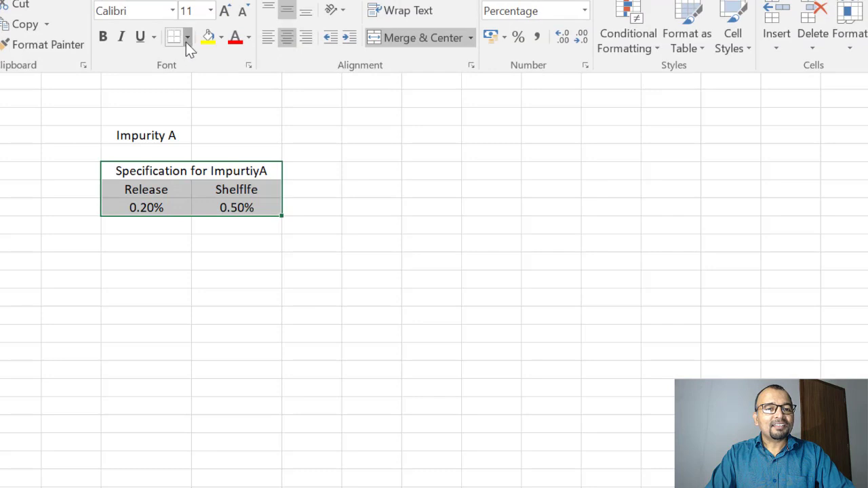
{"action": "left_click", "coordinate": [187, 37]}
{"action": "left_click", "coordinate": [198, 195]}
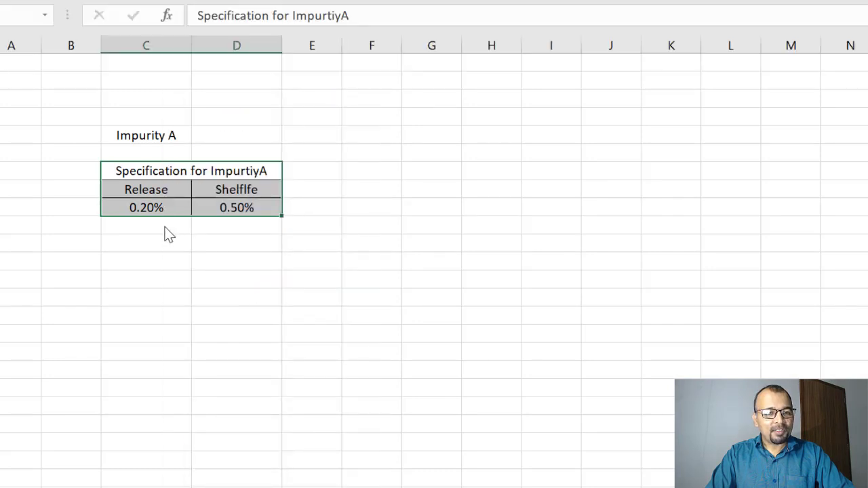
{"action": "left_click", "coordinate": [160, 252]}
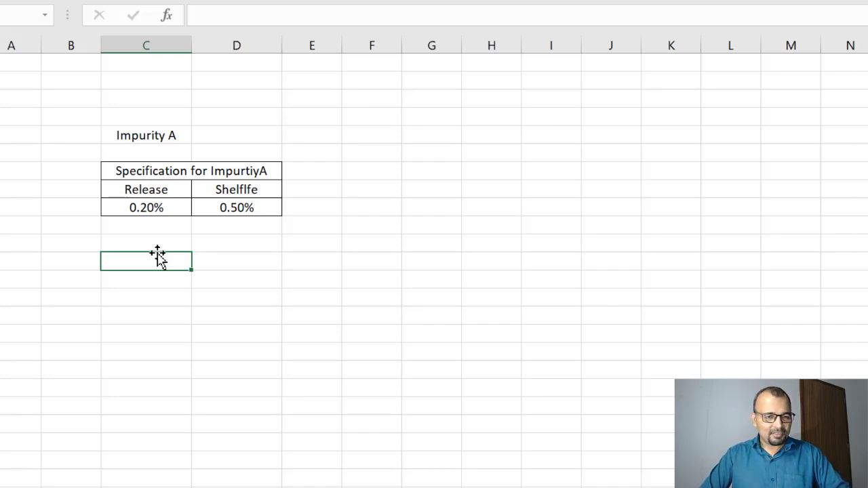
{"action": "type", "text": "Sam"}
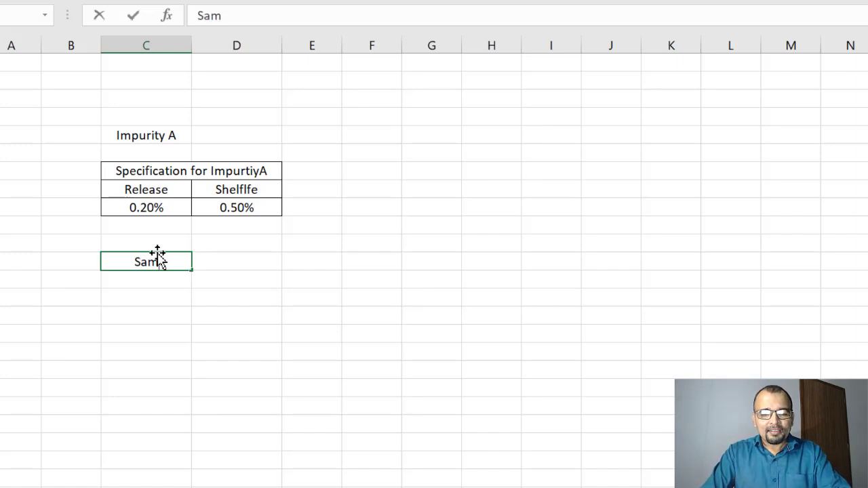
{"action": "type", "text": "ple conc"}
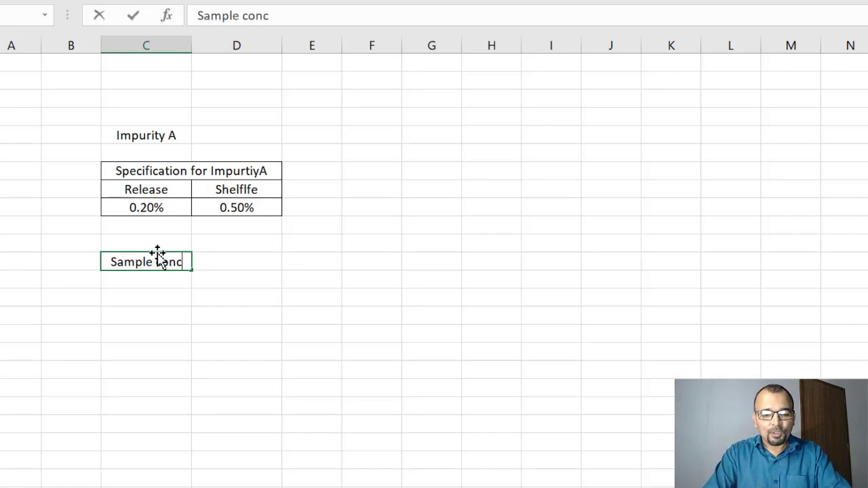
{"action": "key", "text": "ctrl+Return"}
{"action": "key", "text": "Tab"}
{"action": "type", "text": "1000"}
{"action": "key", "text": "ctrl+Return"}
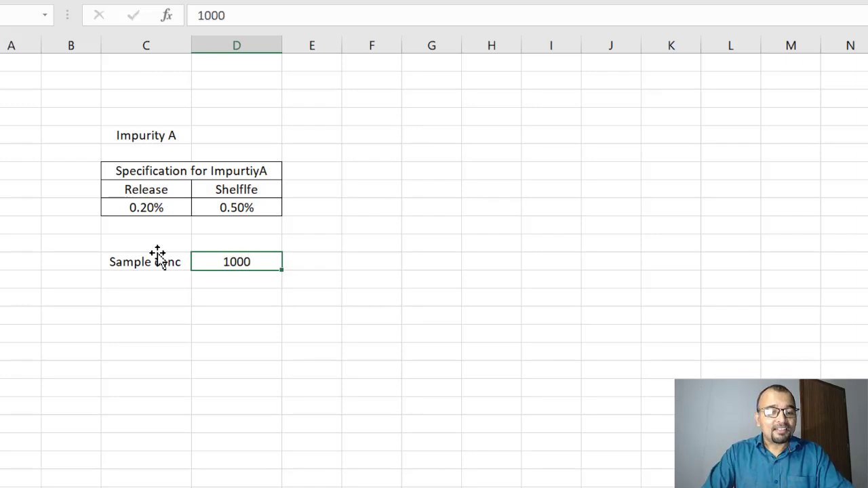
{"action": "key", "text": "Tab"}
{"action": "type", "text": "ppp"}
{"action": "key", "text": "BackSpace"}
{"action": "type", "text": "m"}
{"action": "key", "text": "Return"}
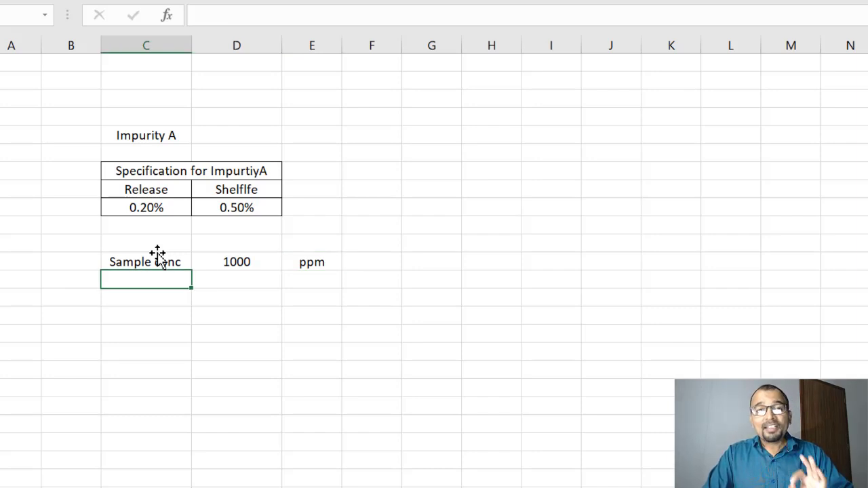
{"action": "left_click", "coordinate": [222, 264]}
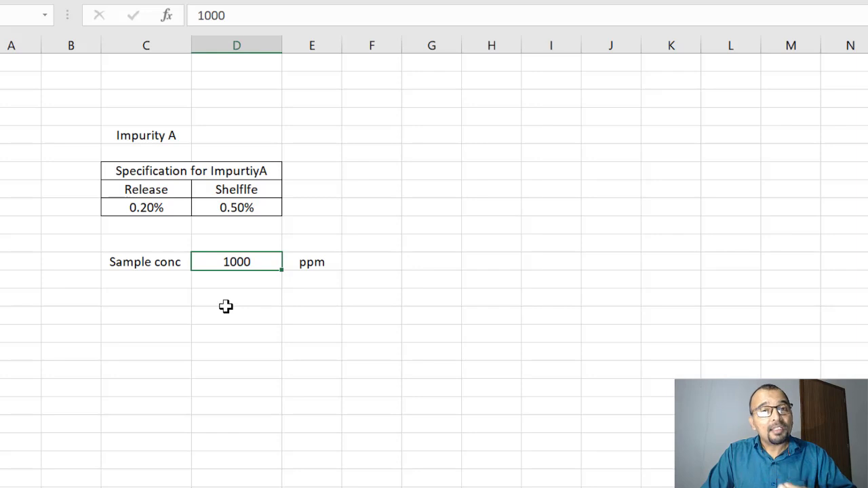
{"action": "left_click", "coordinate": [166, 171]}
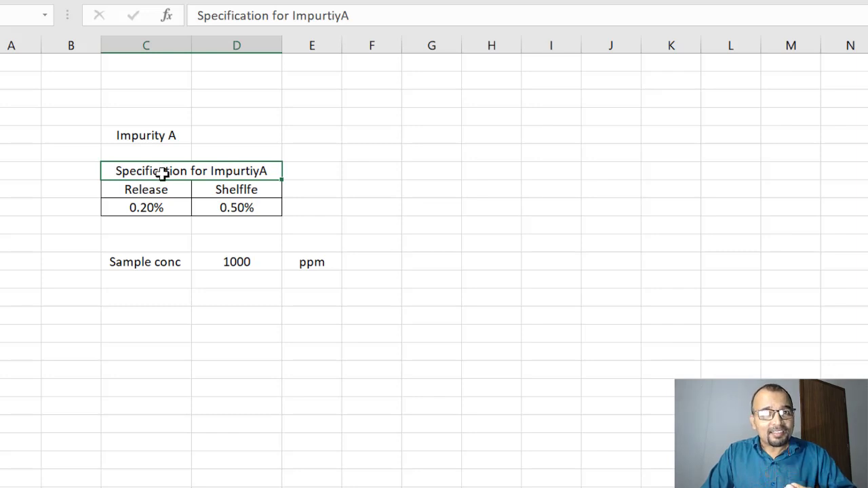
{"action": "left_click", "coordinate": [155, 208]}
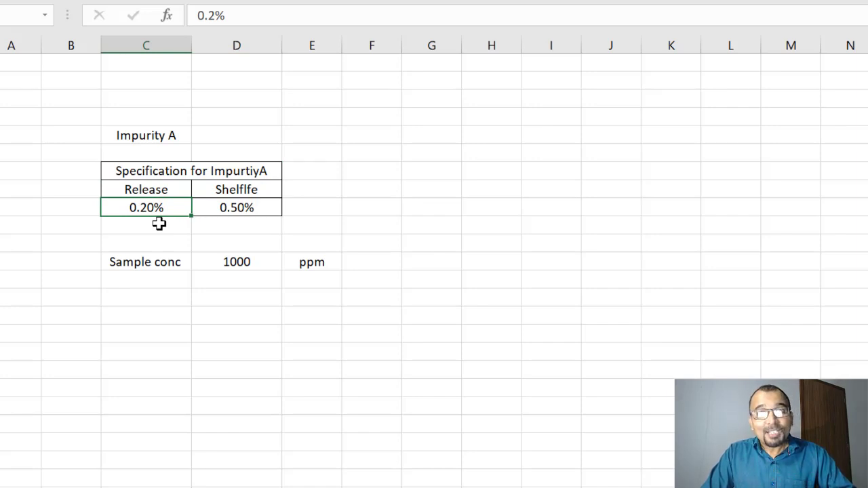
In C10, multiply the 1000 sample concentration by the 0.20% release limit, giving 2.
{"action": "left_click", "coordinate": [159, 224]}
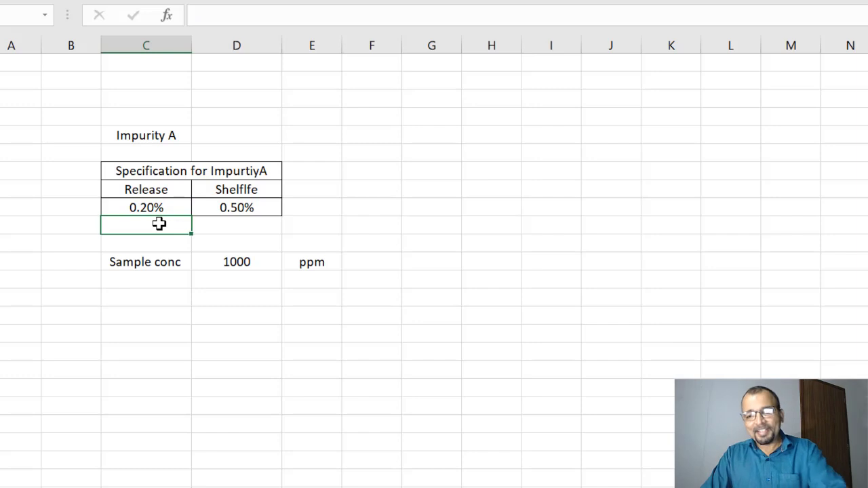
{"action": "type", "text": "="}
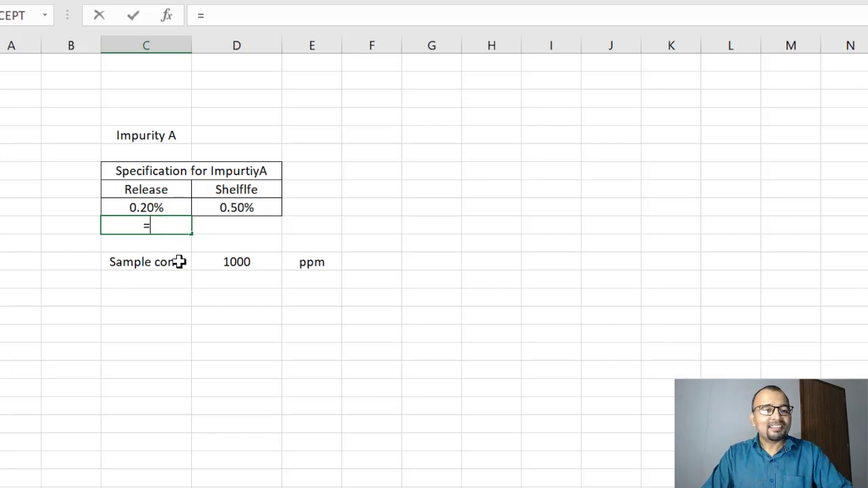
{"action": "left_click", "coordinate": [235, 261]}
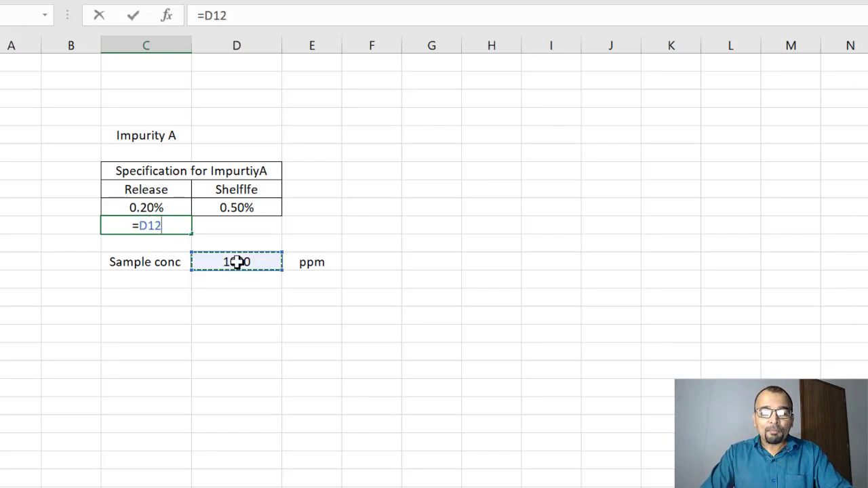
{"action": "type", "text": "*"}
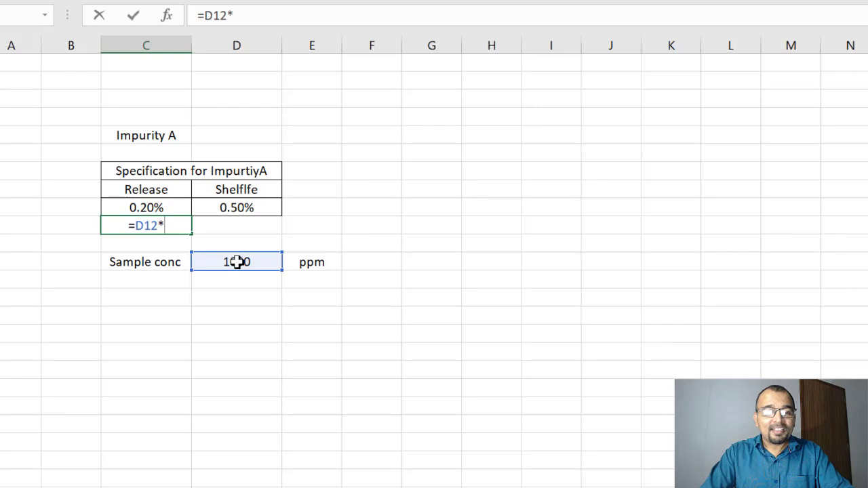
{"action": "left_click", "coordinate": [157, 207]}
{"action": "key", "text": "Return"}
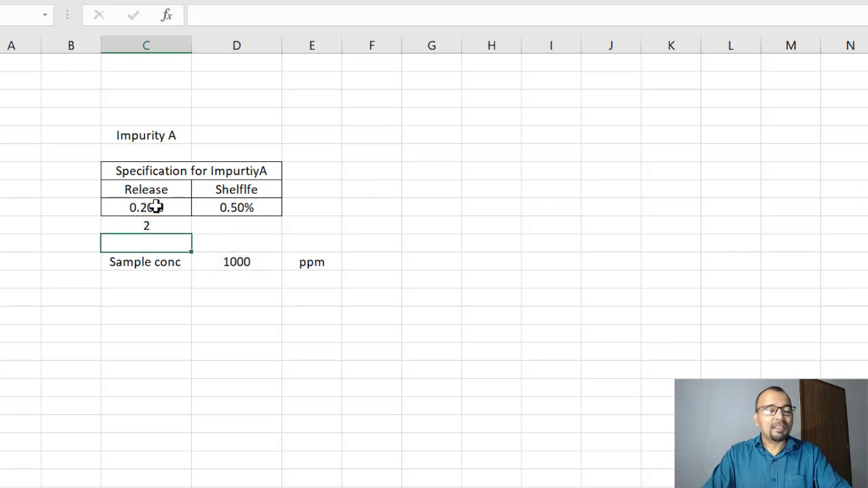
{"action": "left_click", "coordinate": [163, 225]}
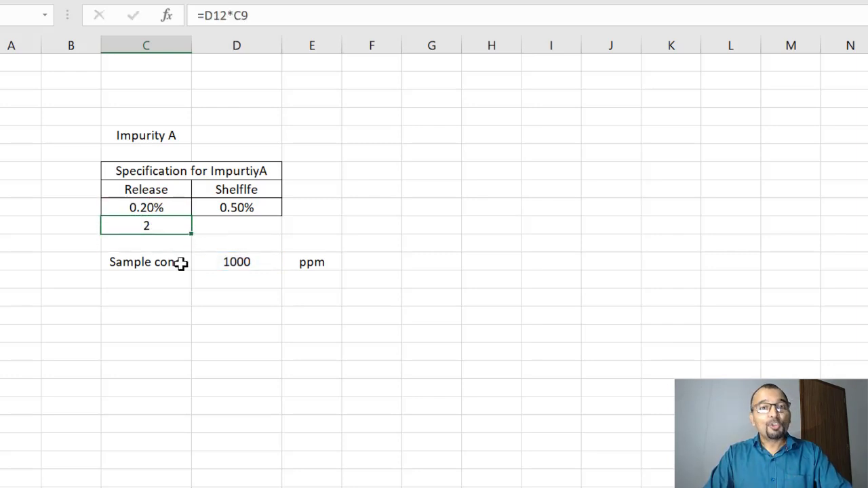
{"action": "left_click", "coordinate": [227, 266]}
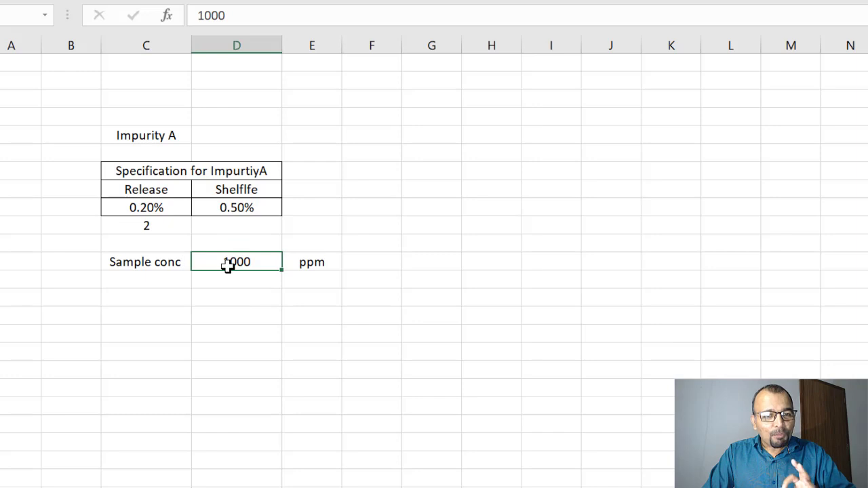
{"action": "left_click", "coordinate": [163, 220]}
Label the new row 'ppm' in B10.
{"action": "left_click", "coordinate": [80, 224]}
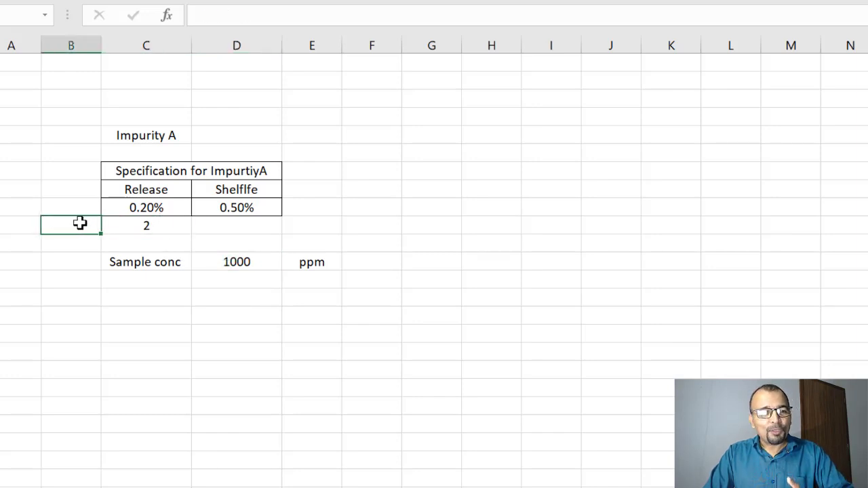
{"action": "type", "text": "ppm"}
{"action": "key", "text": "Tab"}
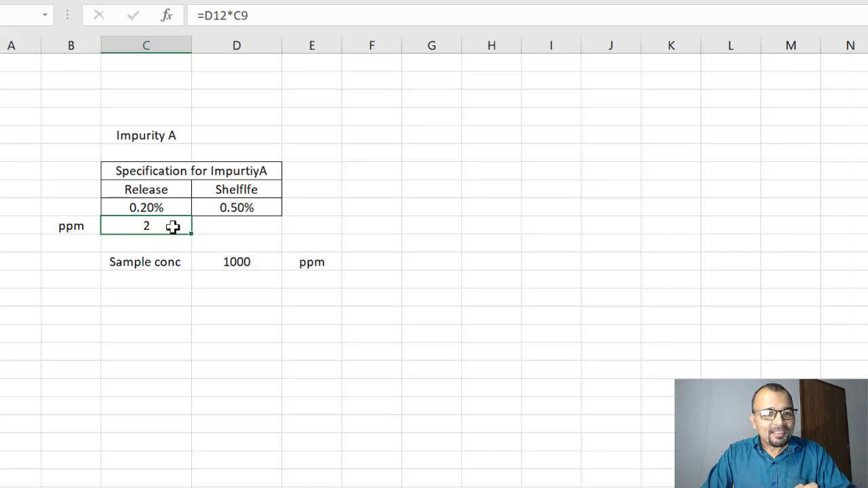
In D10, multiply the sample concentration by the 0.50% shelf-life limit, giving 5.
{"action": "left_click", "coordinate": [214, 219]}
{"action": "type", "text": "="}
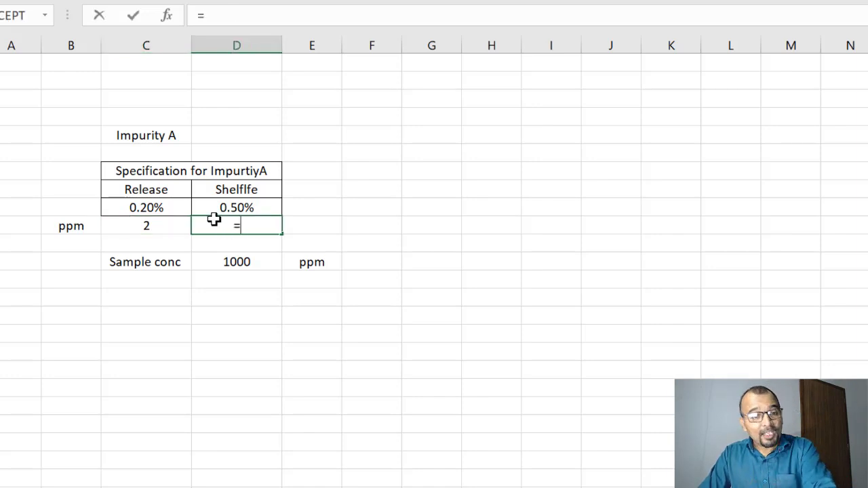
{"action": "left_click", "coordinate": [237, 259]}
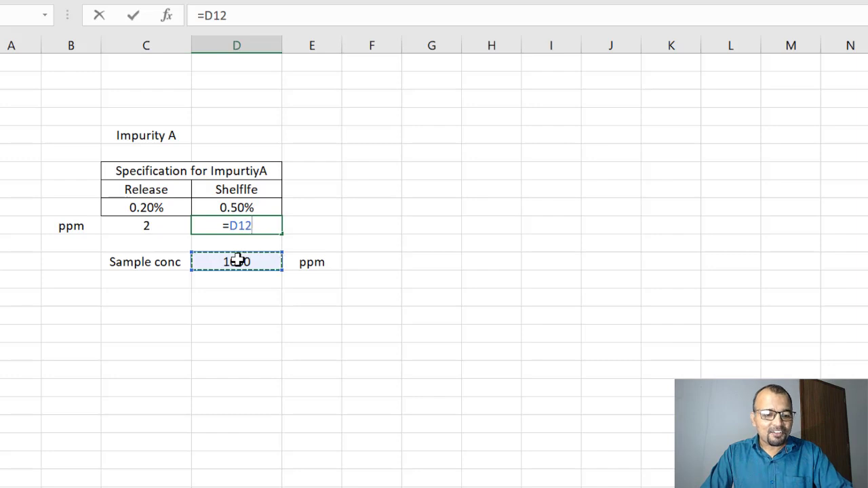
{"action": "type", "text": "*"}
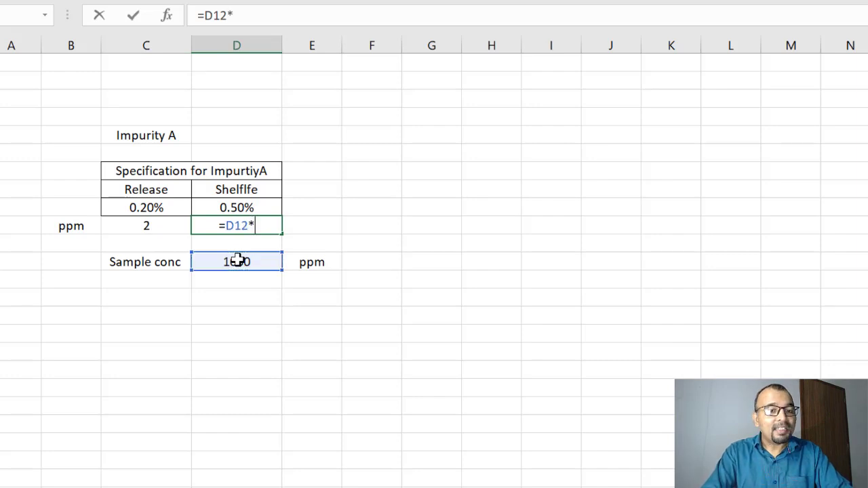
{"action": "left_click", "coordinate": [249, 203]}
{"action": "key", "text": "ctrl+Return"}
{"action": "key", "text": "Return"}
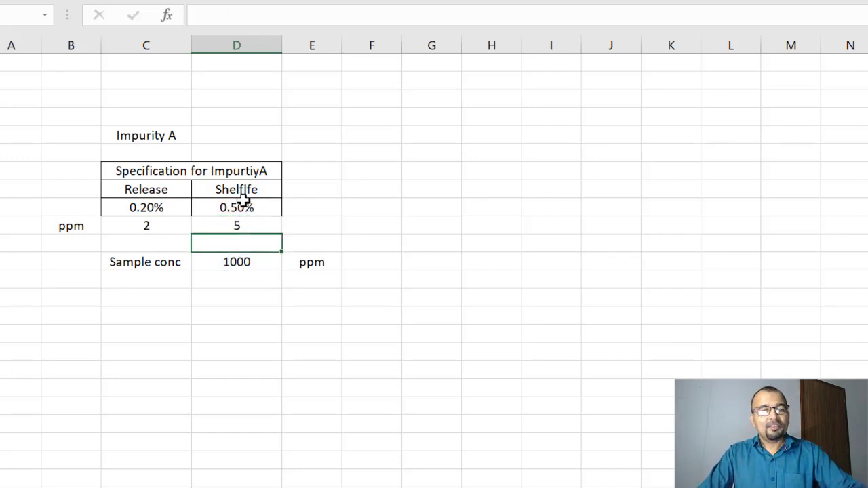
Apply All Borders and bold to B10:D10, the ppm row showing 2 and 5.
{"action": "left_click_drag", "start_coordinate": [82, 227], "coordinate": [234, 226]}
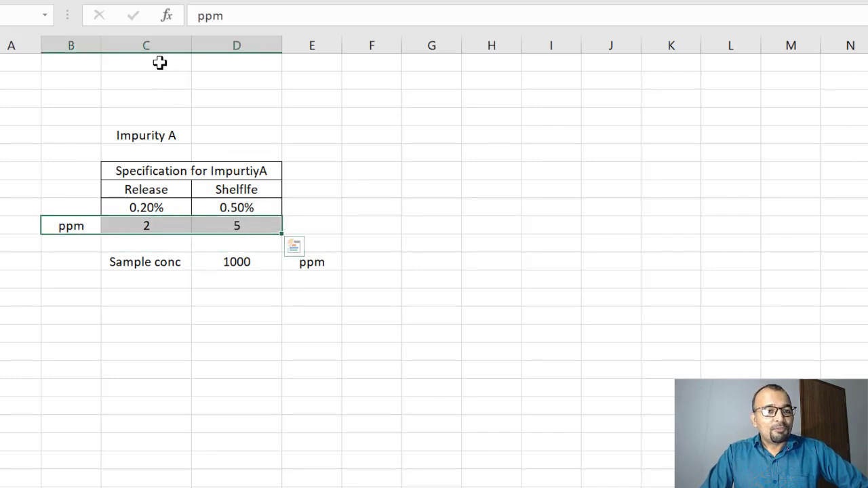
{"action": "left_click", "coordinate": [169, 2]}
{"action": "left_click", "coordinate": [173, 38]}
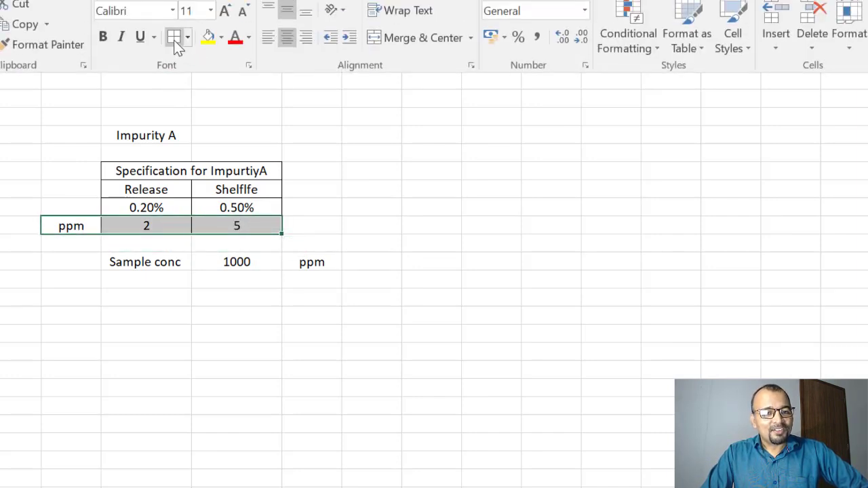
{"action": "left_click", "coordinate": [252, 296]}
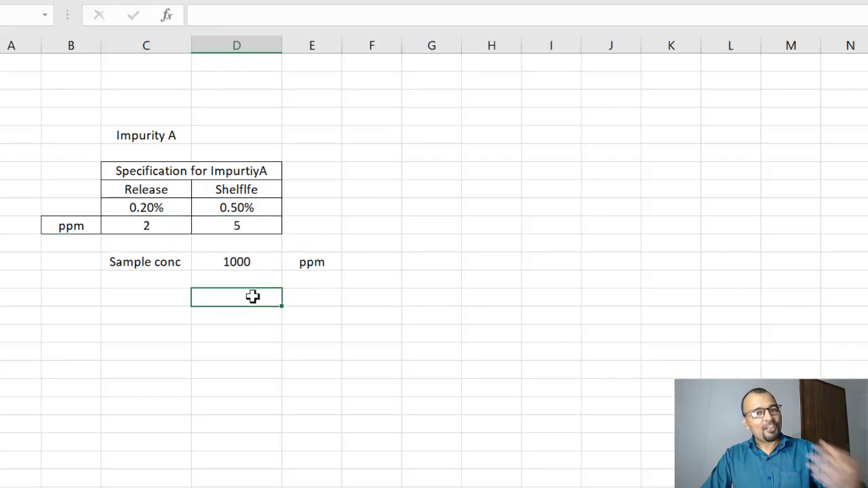
{"action": "left_click_drag", "start_coordinate": [86, 225], "coordinate": [228, 217]}
{"action": "key", "text": "ctrl+b"}
{"action": "left_click", "coordinate": [249, 367]}
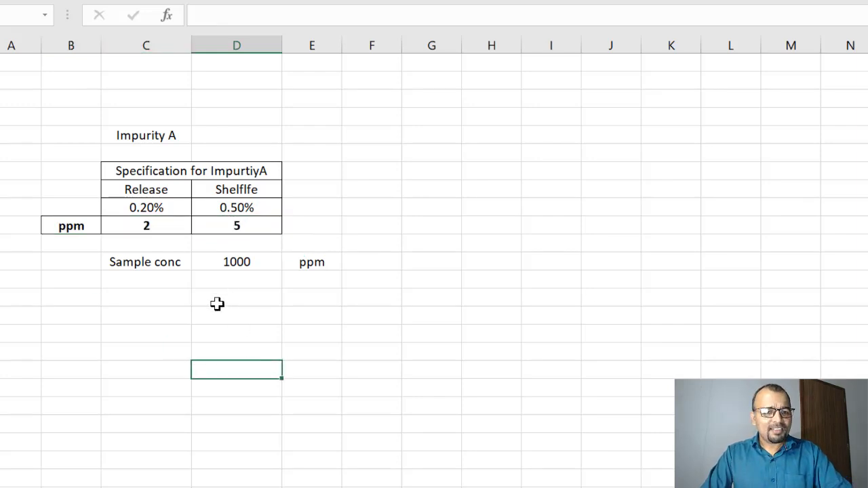
Enter 'Linearity: LOQ to 150%' in C17 below the Sample conc row.
{"action": "left_click", "coordinate": [140, 315]}
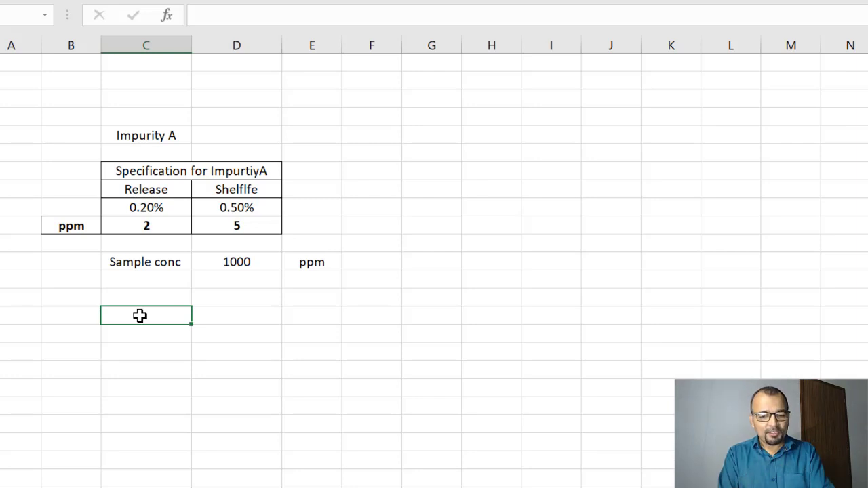
{"action": "type", "text": "Line"}
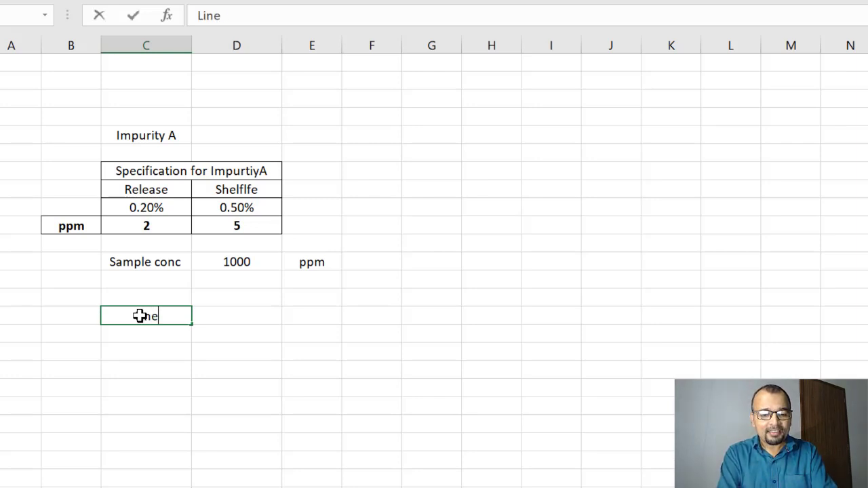
{"action": "type", "text": "arity:"}
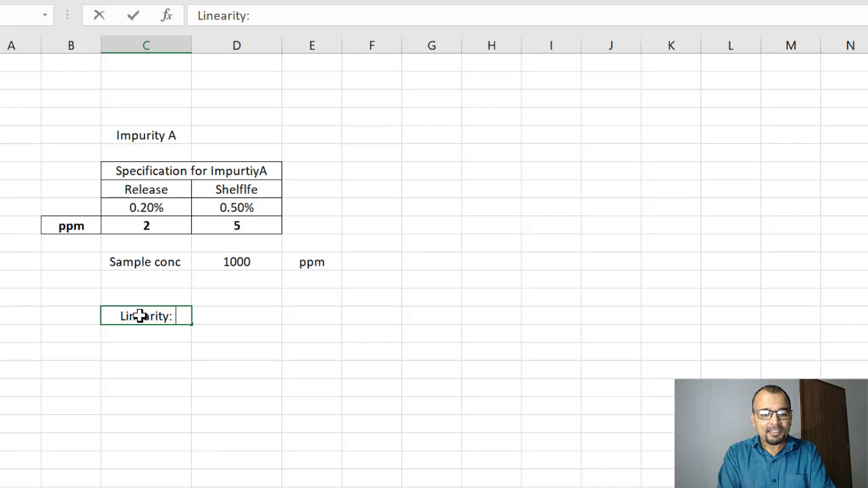
{"action": "key", "text": "Caps_Lock"}
{"action": "type", "text": "LOQ"}
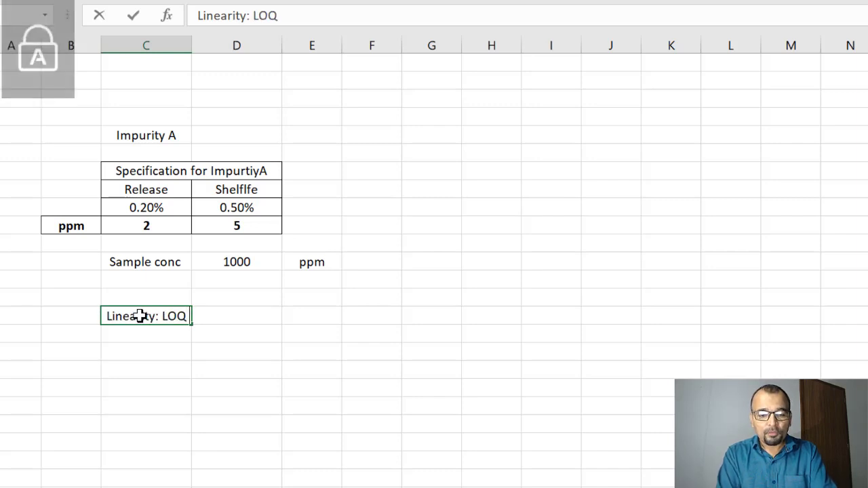
{"action": "key", "text": "Caps_Lock"}
{"action": "type", "text": "to 1"}
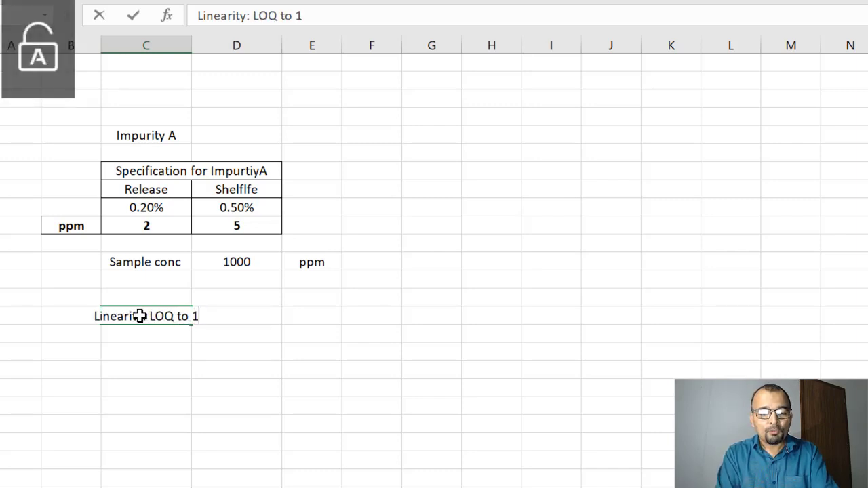
{"action": "type", "text": "50%"}
{"action": "key", "text": "Return"}
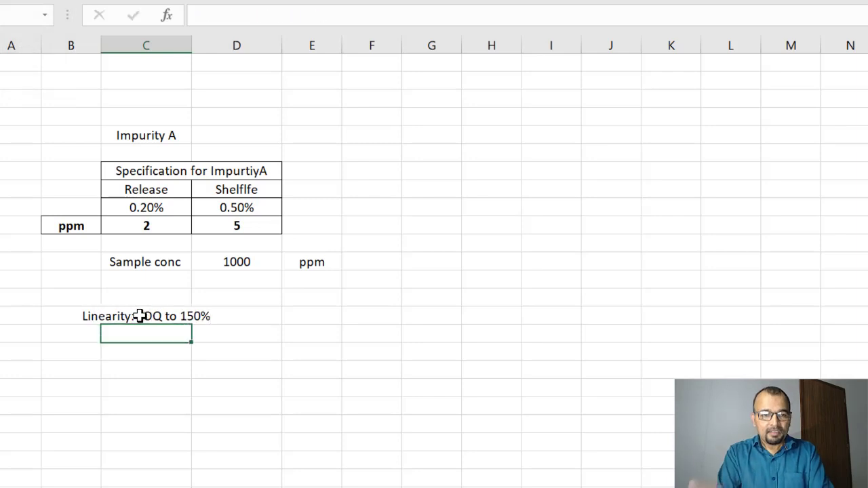
{"action": "left_click", "coordinate": [139, 316]}
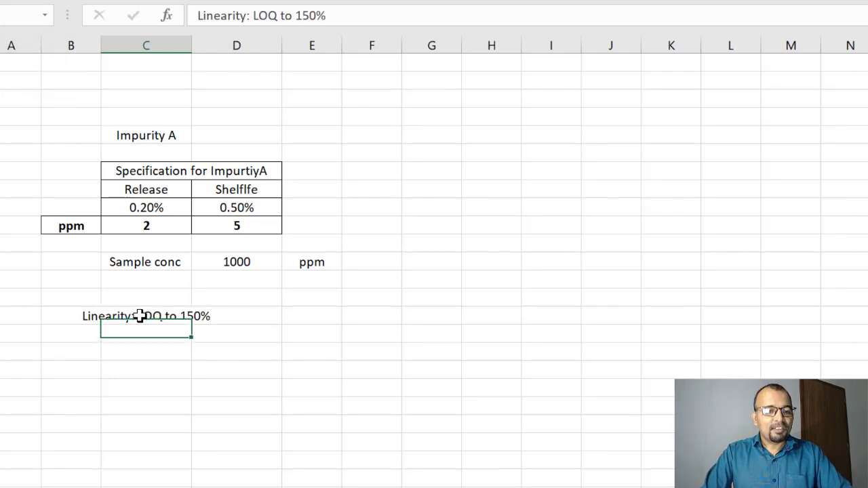
{"action": "left_click", "coordinate": [145, 355]}
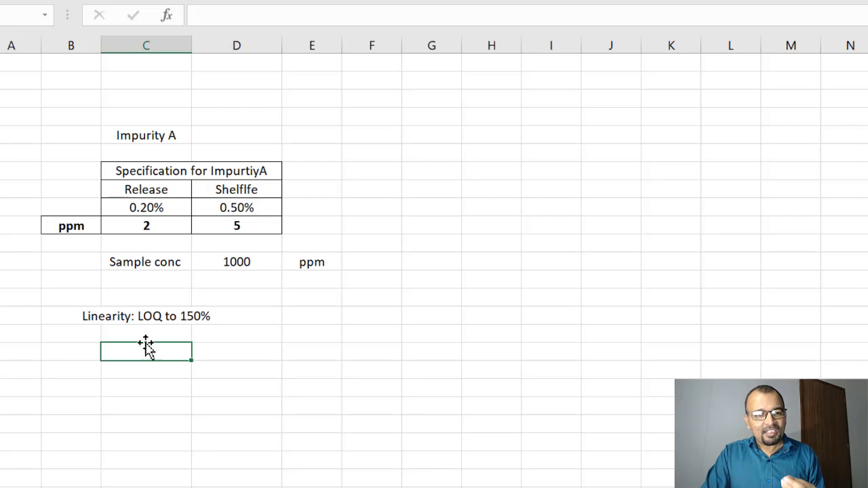
{"action": "left_click", "coordinate": [179, 316]}
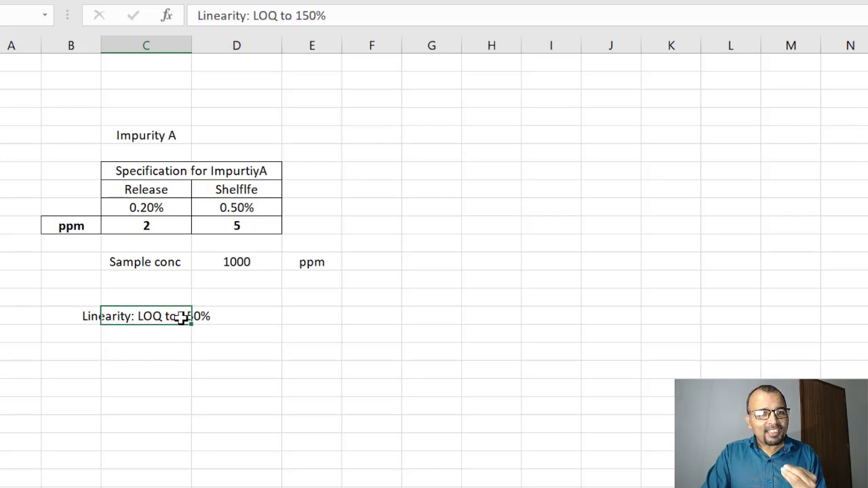
{"action": "left_click", "coordinate": [253, 323]}
{"action": "left_click", "coordinate": [205, 346]}
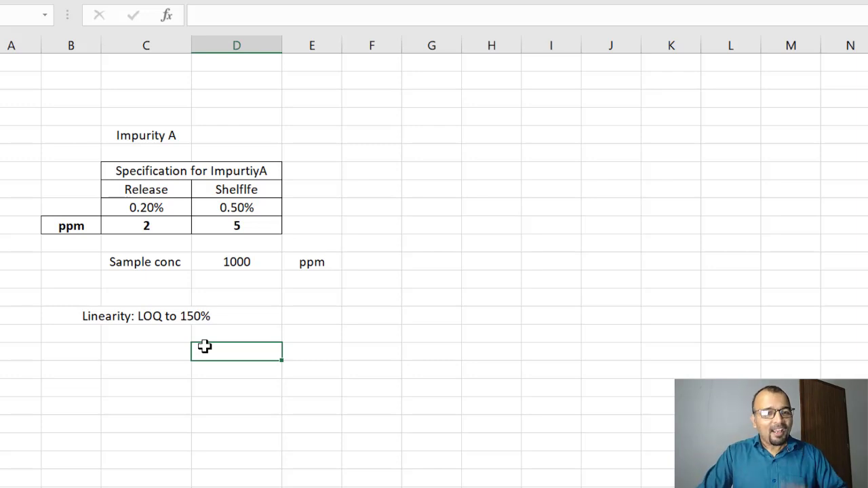
{"action": "left_click", "coordinate": [164, 226]}
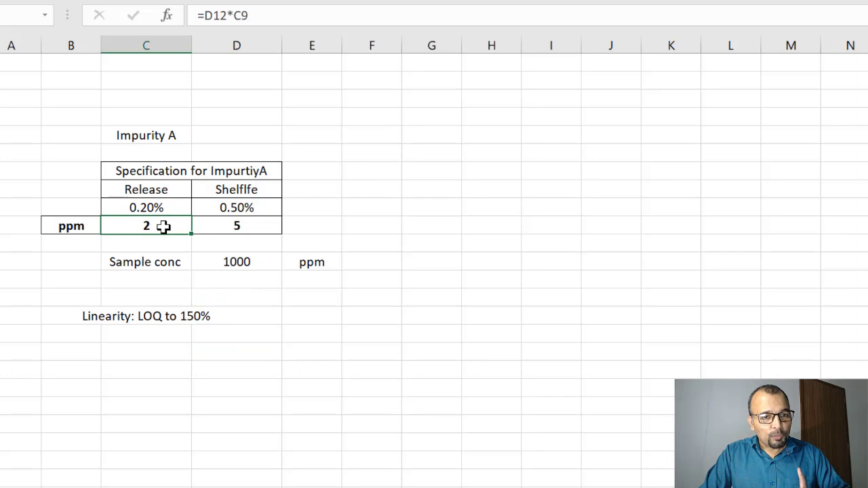
{"action": "left_click", "coordinate": [234, 229]}
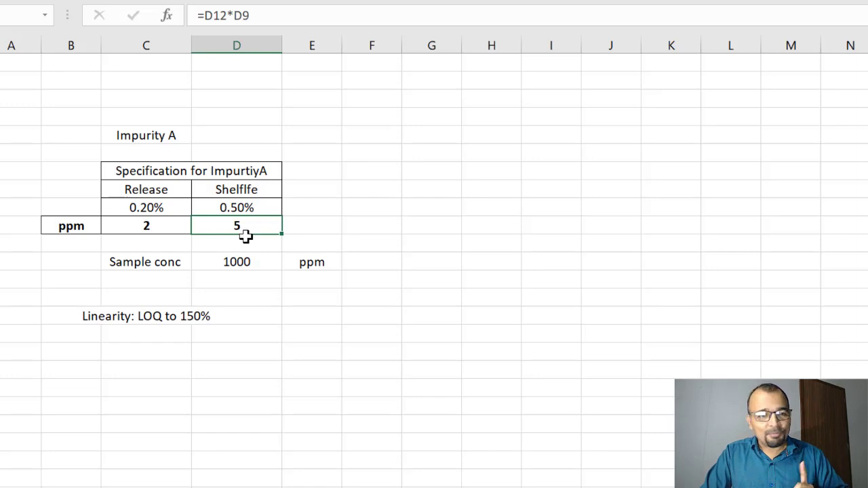
{"action": "left_click", "coordinate": [157, 373]}
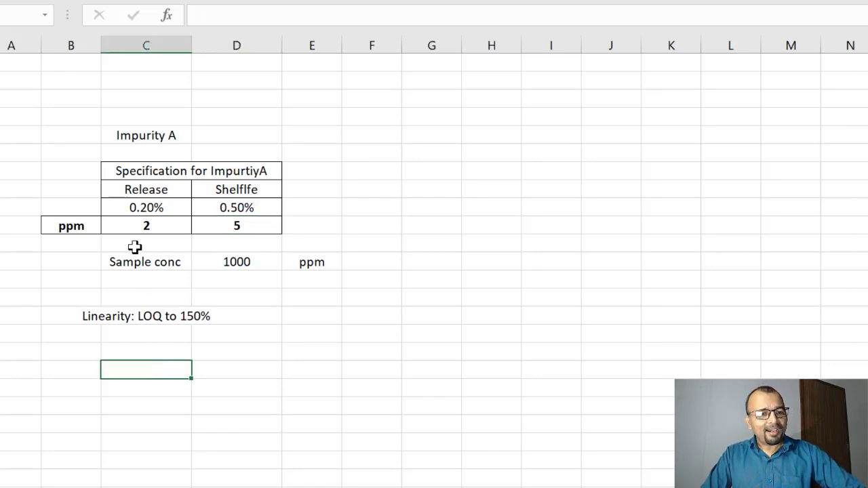
List Level-1 with LOQ and Level-2 with 50% wrt RS under the Linearity note.
{"action": "left_click", "coordinate": [143, 349]}
{"action": "type", "text": "Level-1"}
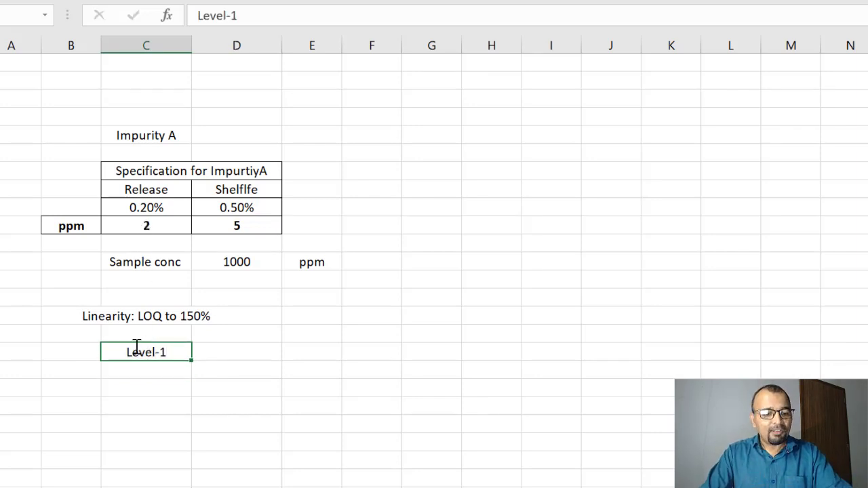
{"action": "key", "text": "Tab"}
{"action": "type", "text": "LOQ"}
{"action": "key", "text": "Return"}
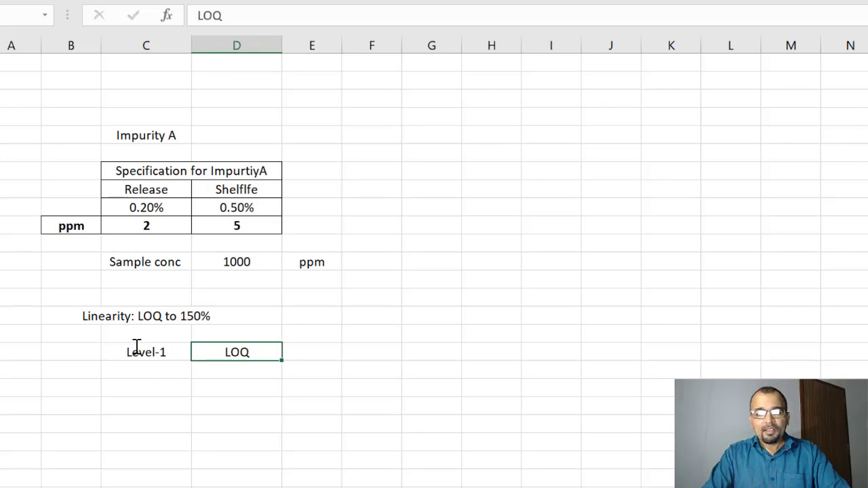
{"action": "type", "text": "Level-2"}
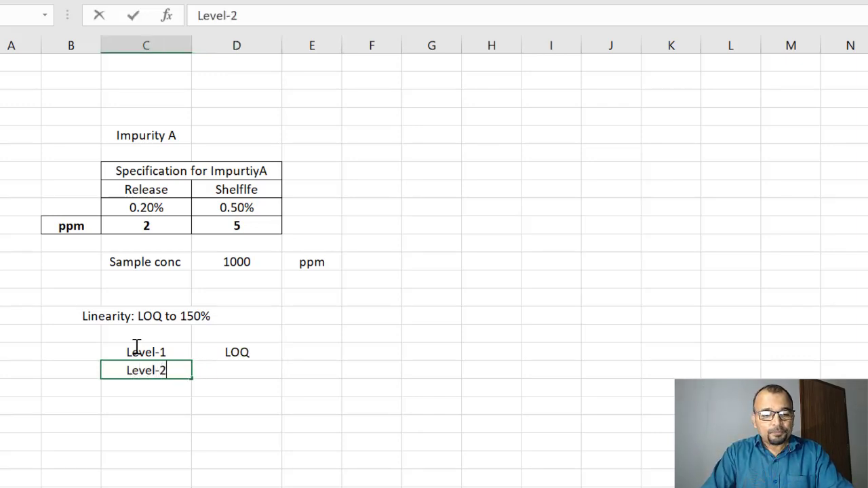
{"action": "key", "text": "ctrl+Return"}
{"action": "key", "text": "Tab"}
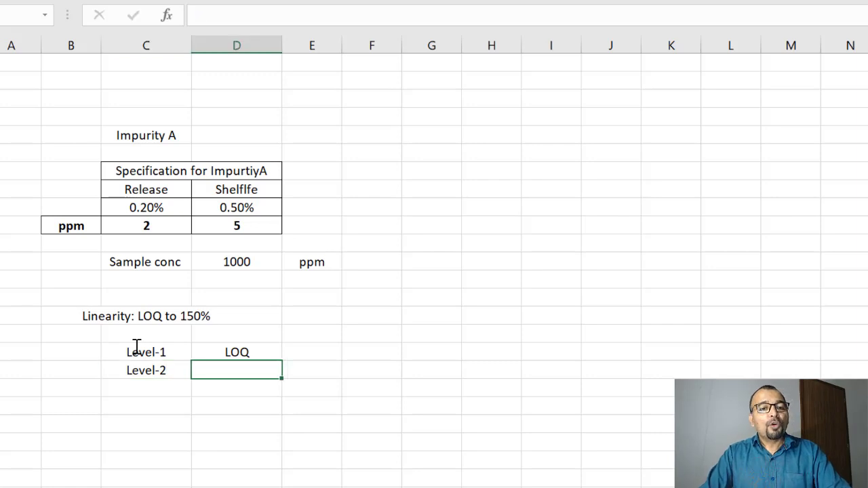
{"action": "type", "text": "50% wrt RS"}
{"action": "key", "text": "Return"}
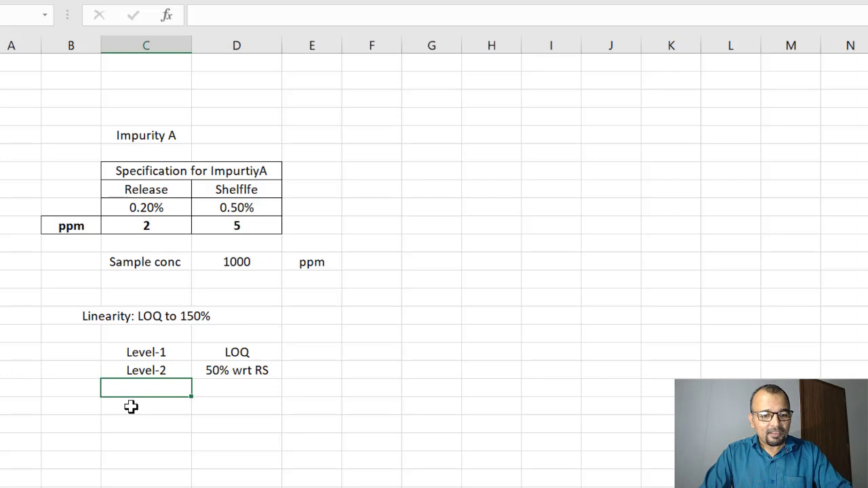
Add Level-3 with 100% wrt RS, plus another Level-3 label in the next row.
{"action": "type", "text": "Level-"}
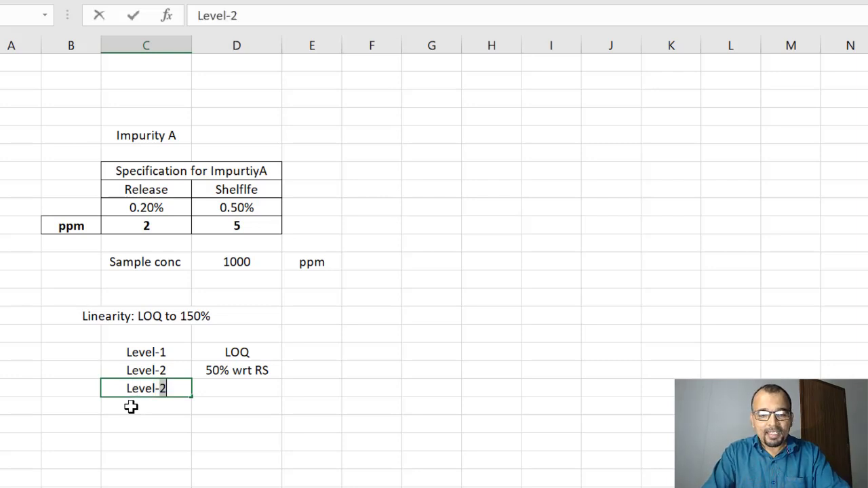
{"action": "key", "text": "BackSpace"}
{"action": "type", "text": "3"}
{"action": "key", "text": "ctrl+Return"}
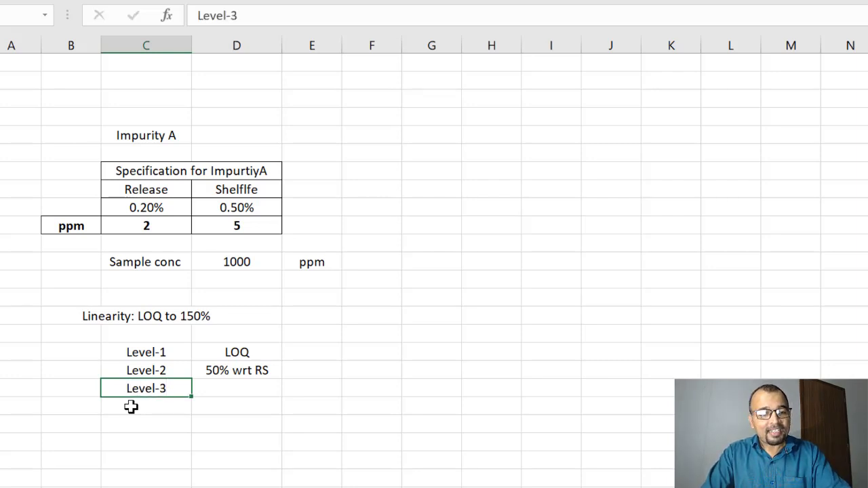
{"action": "key", "text": "Tab"}
{"action": "type", "text": "100% wrt "}
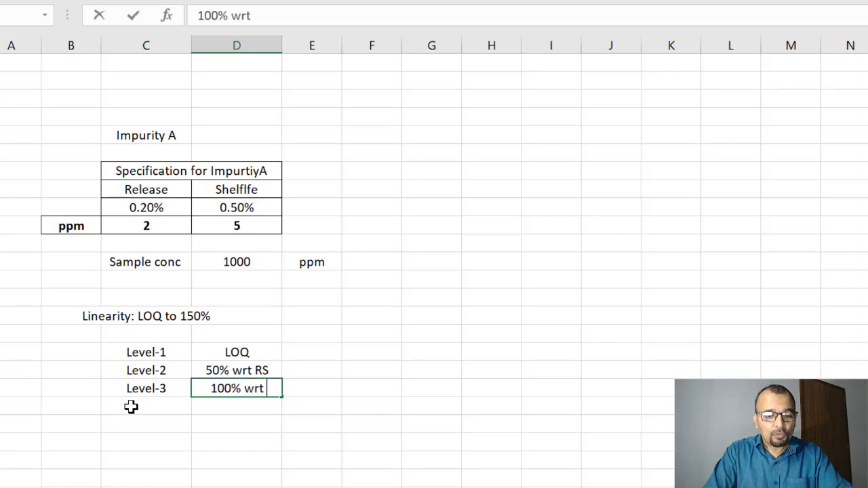
{"action": "type", "text": "RS"}
{"action": "key", "text": "Return"}
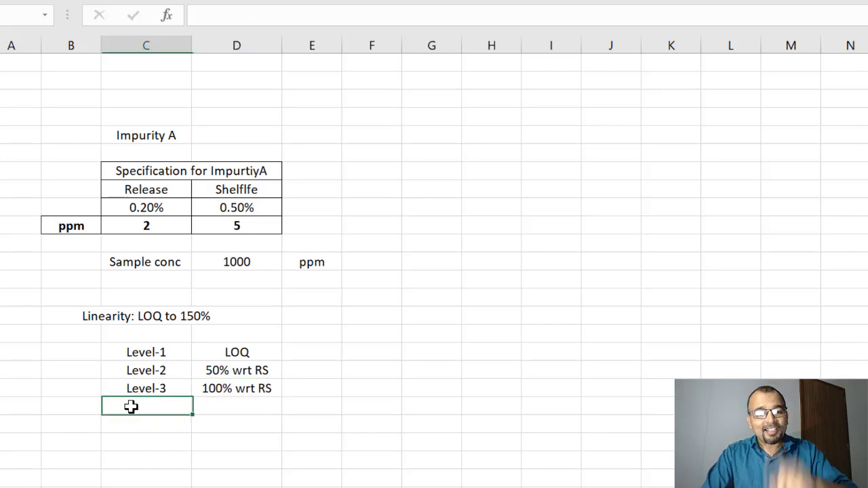
{"action": "type", "text": "Leve"}
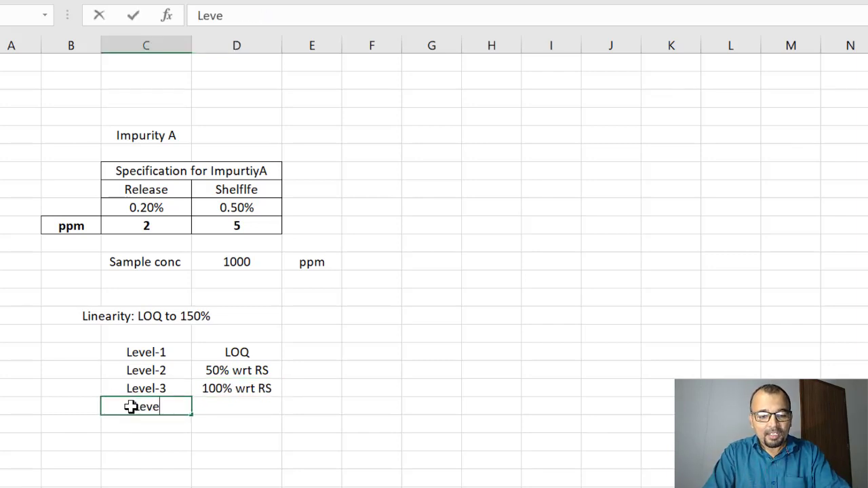
{"action": "type", "text": "l-3"}
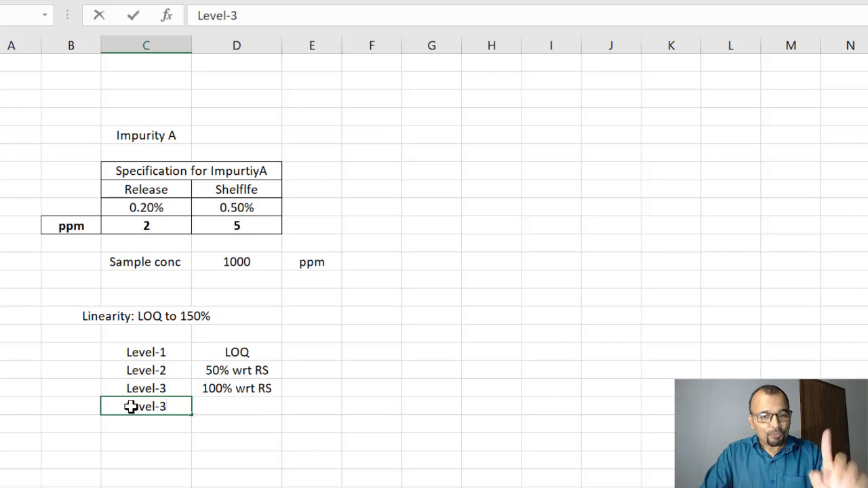
{"action": "left_click", "coordinate": [234, 407]}
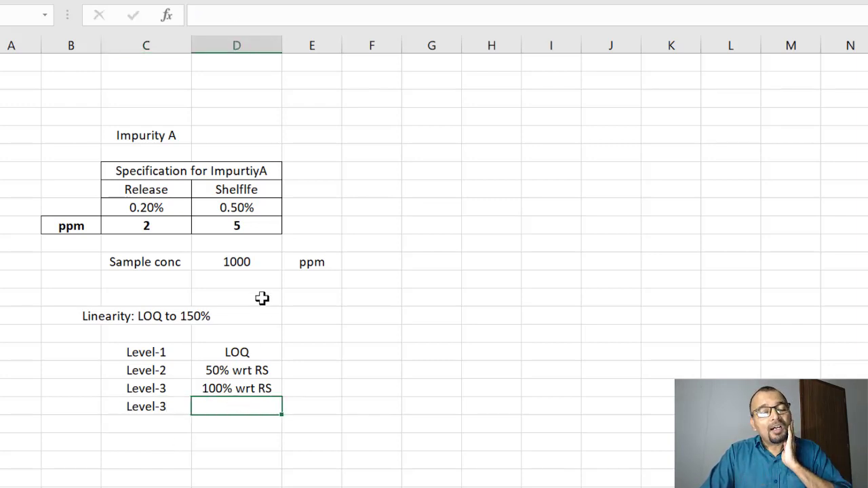
{"action": "left_click", "coordinate": [138, 225]}
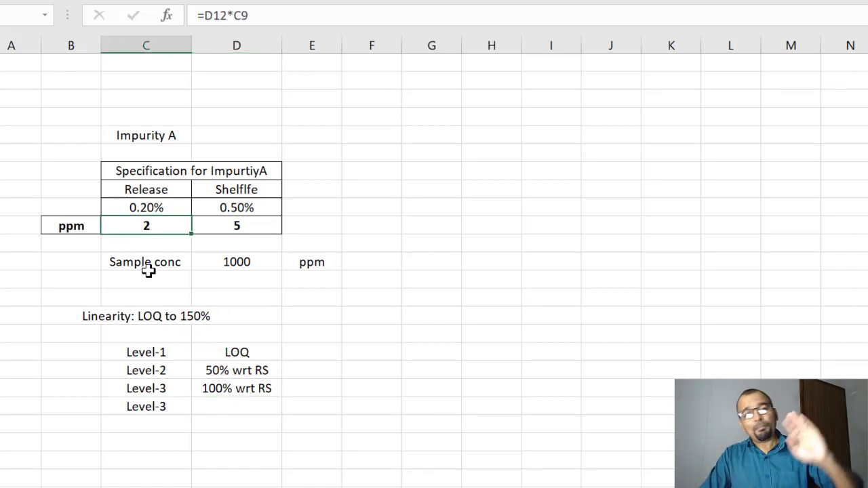